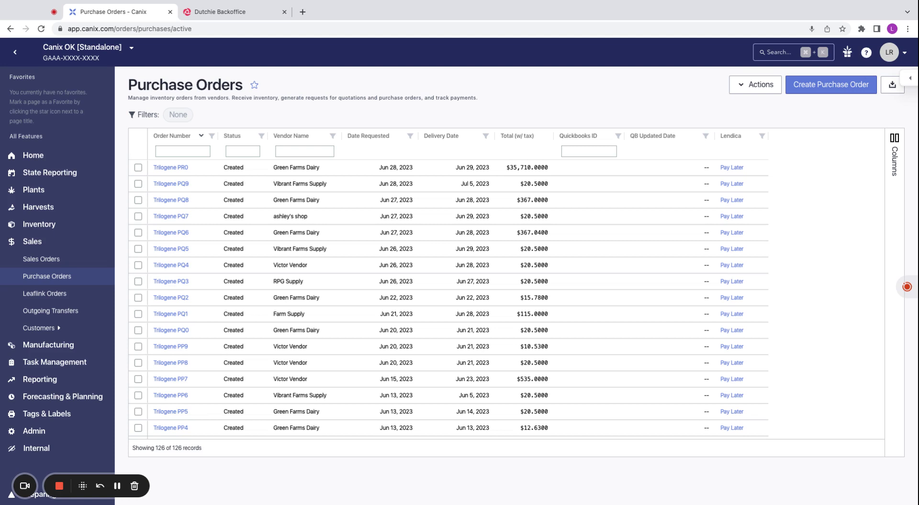
# Start a new purchase order and choose Green Farms Dairy as its vendor
pyautogui.click(822, 91)
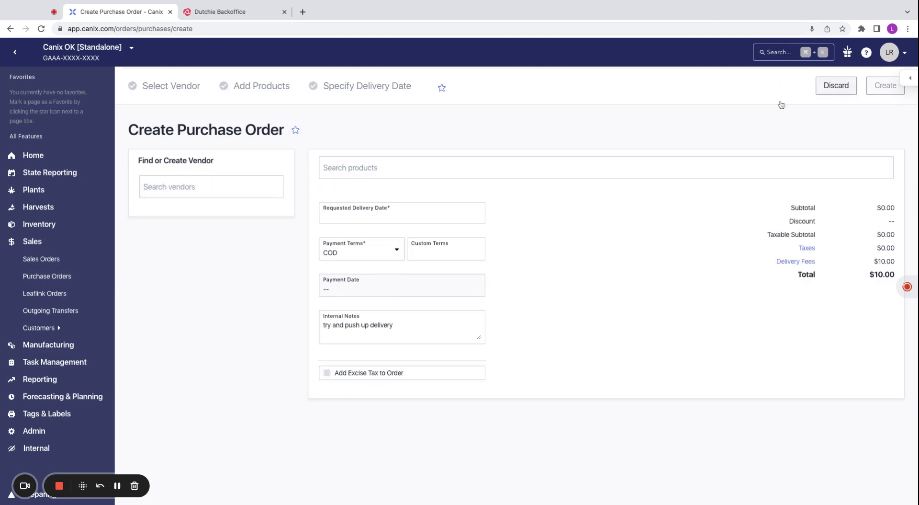
pyautogui.click(231, 194)
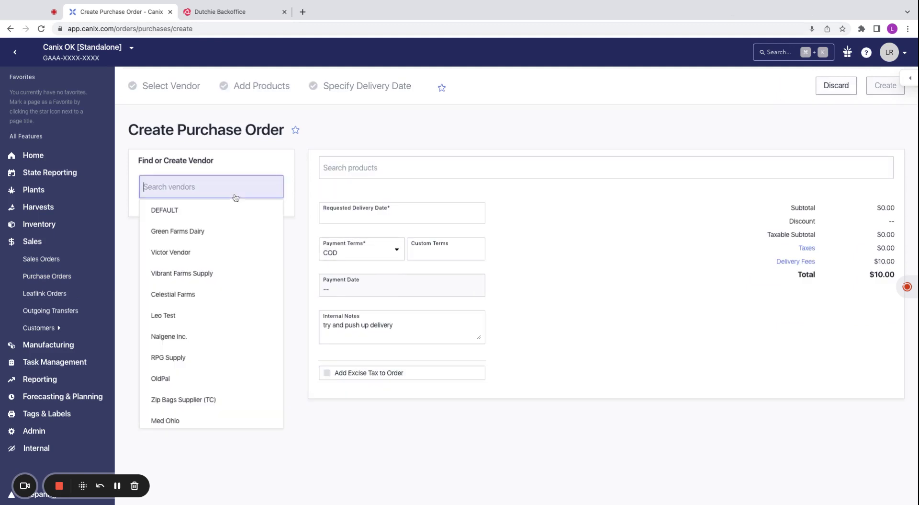
pyautogui.click(205, 234)
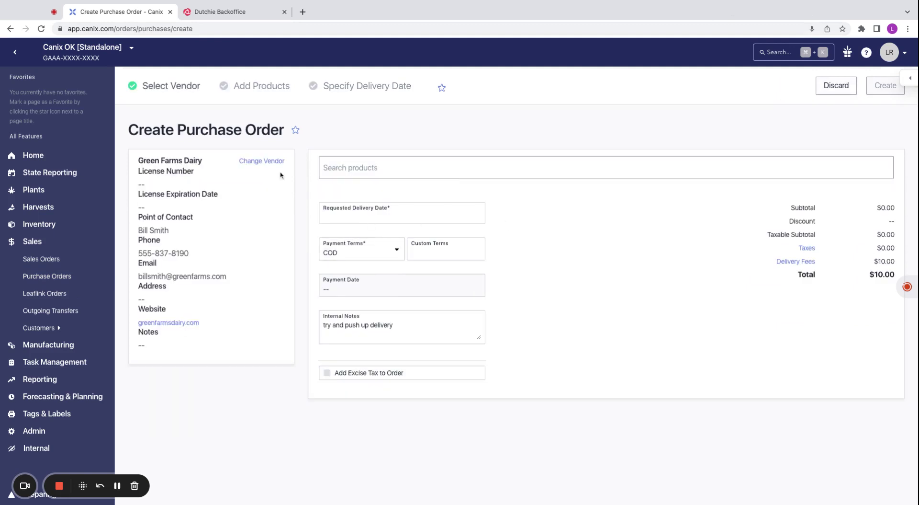
# Add Willoughby Gummy to the purchase order with a quantity of 60 and try a unit price of $40
pyautogui.click(402, 166)
pyautogui.write('Willoughby')
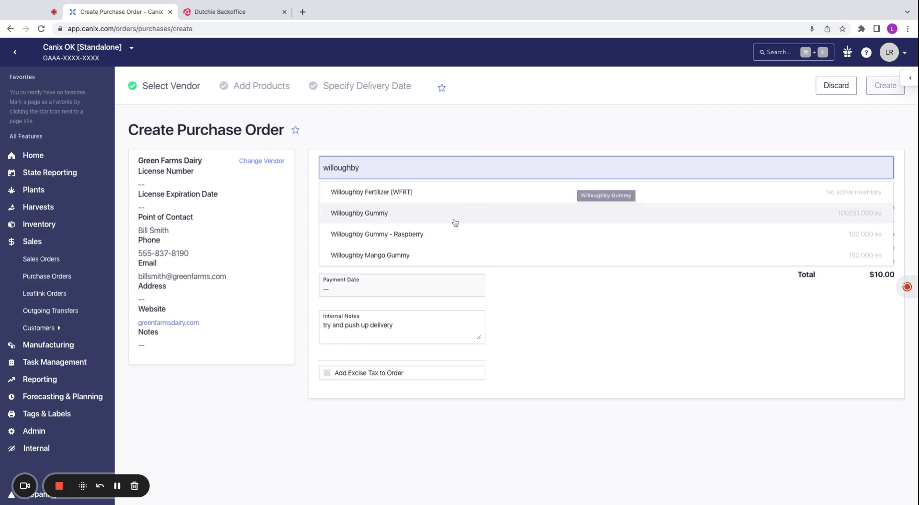
pyautogui.click(457, 216)
pyautogui.doubleClick(526, 200)
pyautogui.write('60')
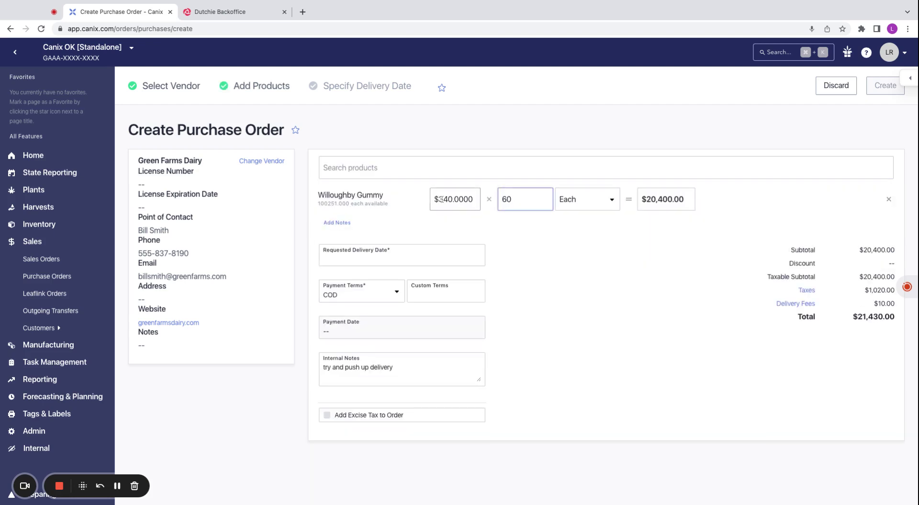
pyautogui.click(442, 199)
pyautogui.press('BackSpace')
# Set the requested delivery date to 06/29/2023 with COD payment terms and create the purchase order
pyautogui.click(389, 257)
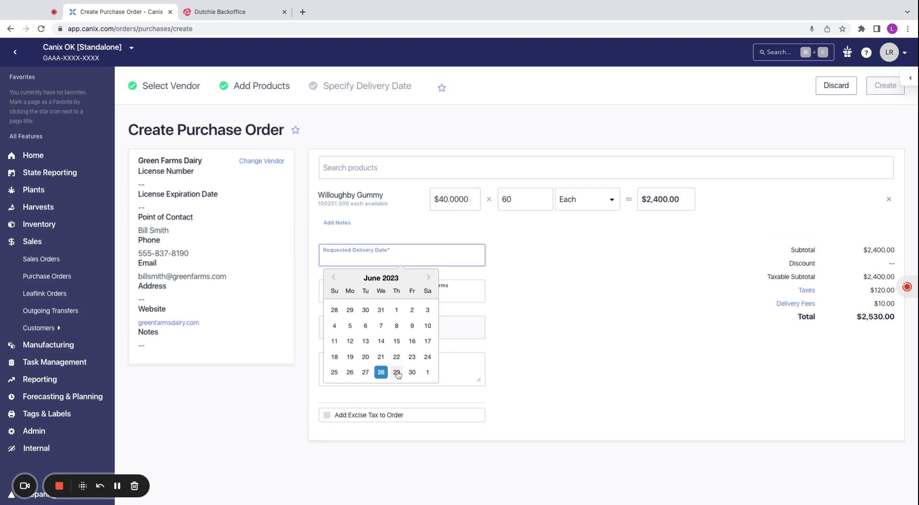
pyautogui.click(396, 372)
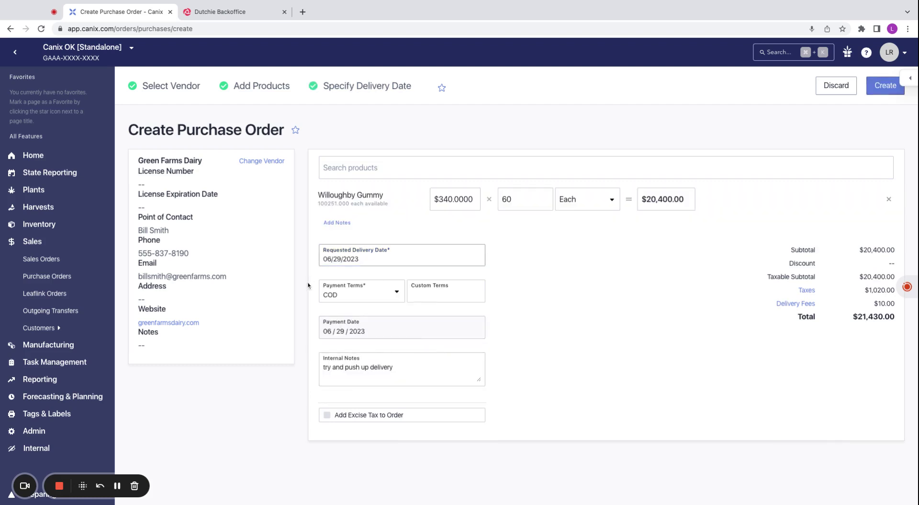
pyautogui.click(353, 293)
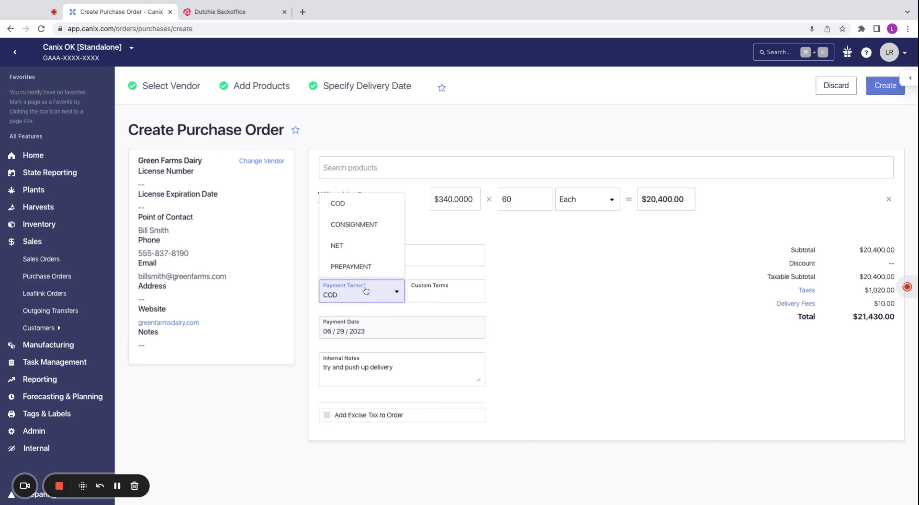
pyautogui.click(567, 288)
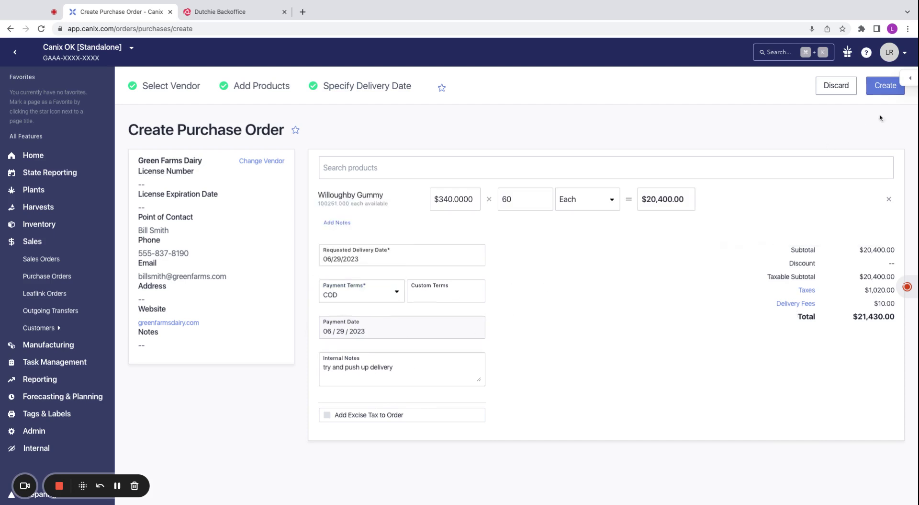
pyautogui.click(884, 88)
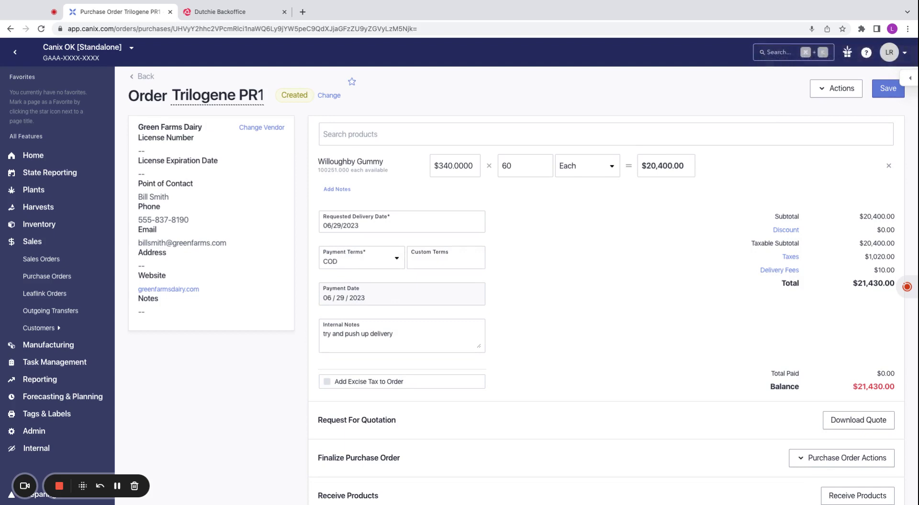
# Open product receiving for the new purchase order
pyautogui.scroll(-2, 675, 245)
pyautogui.scroll(-2, 675, 244)
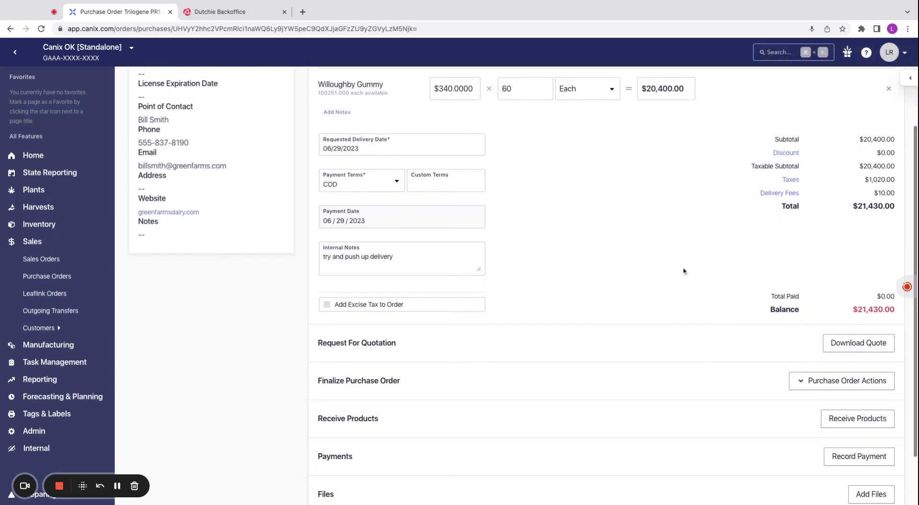
pyautogui.scroll(-2, 683, 269)
pyautogui.click(861, 401)
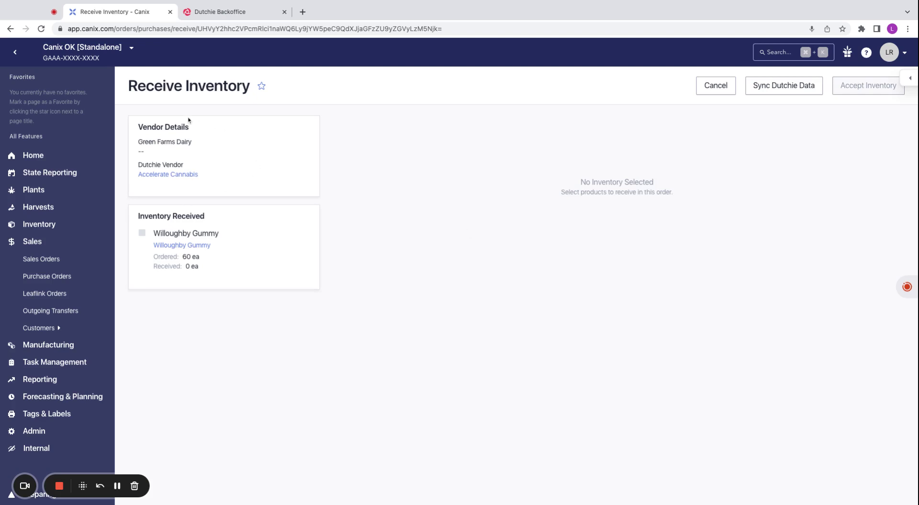
# Examine the Dutchie vendor association for Green Farms Dairy, search its vendors for "L" and close it without saving
pyautogui.moveTo(197, 144); pyautogui.dragTo(140, 144)
pyautogui.click(225, 151)
pyautogui.click(169, 175)
pyautogui.click(459, 273)
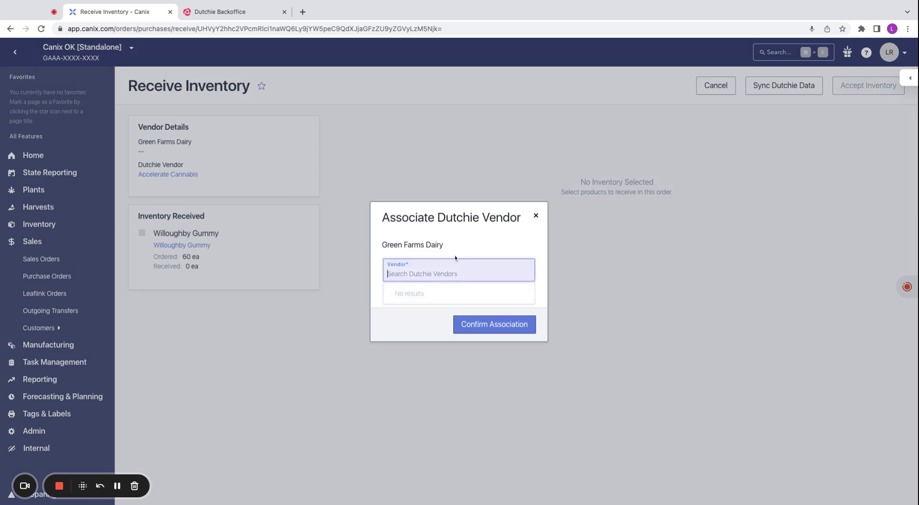
pyautogui.write('L')
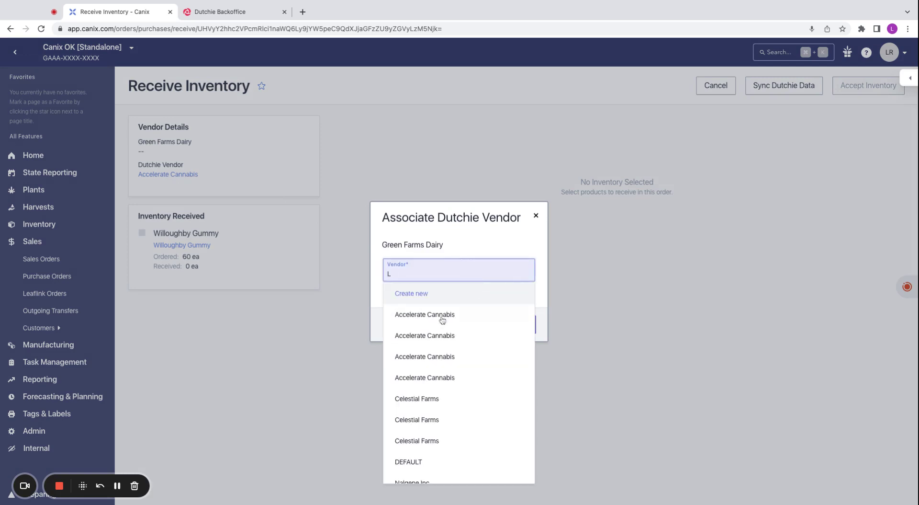
pyautogui.click(470, 219)
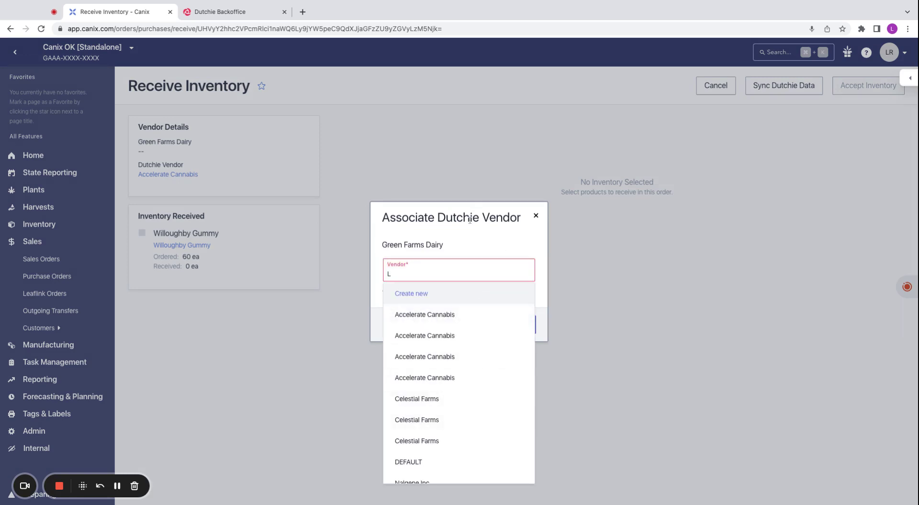
pyautogui.click(535, 216)
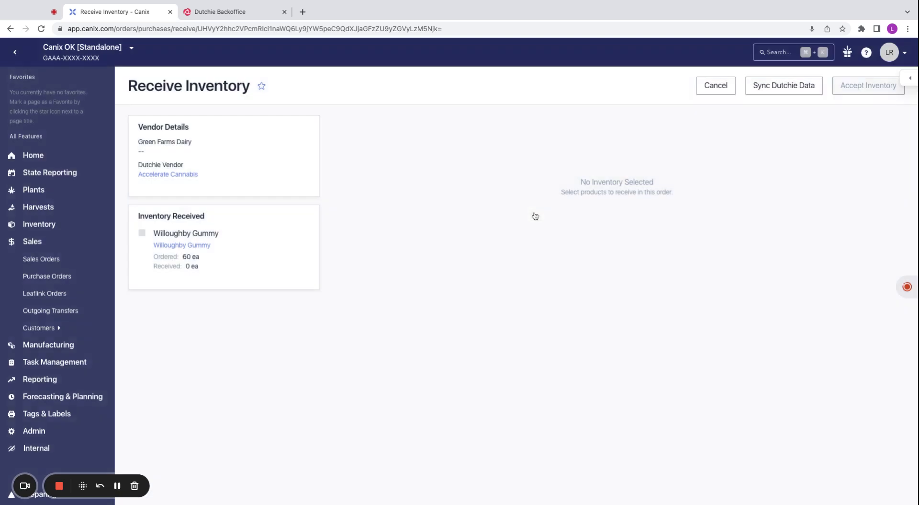
# Examine the Dutchie product association for Willoughby Gummy, including the new product form, and close it without saving
pyautogui.tripleClick(222, 235)
pyautogui.click(210, 245)
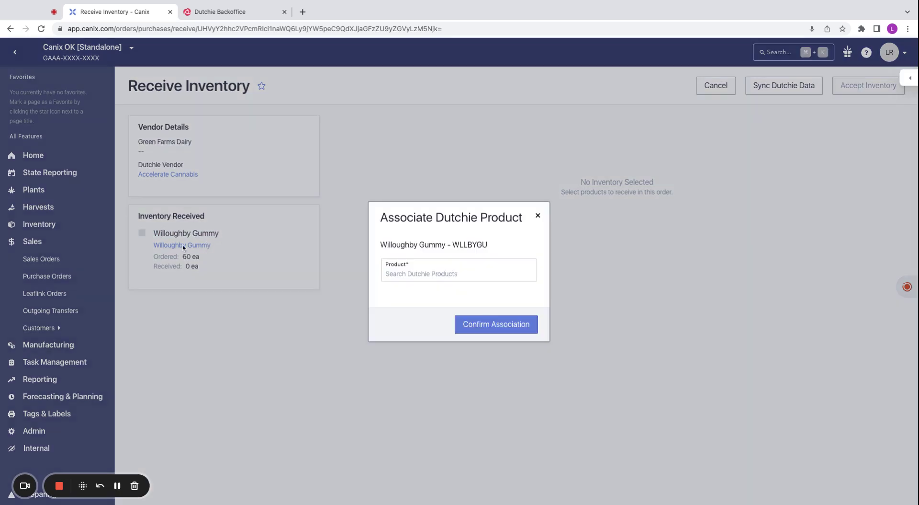
pyautogui.click(463, 267)
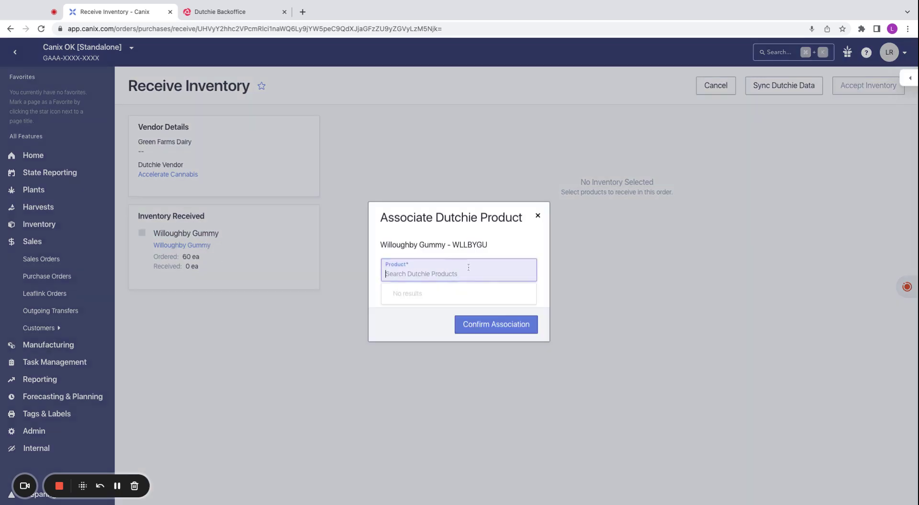
pyautogui.write('Wi')
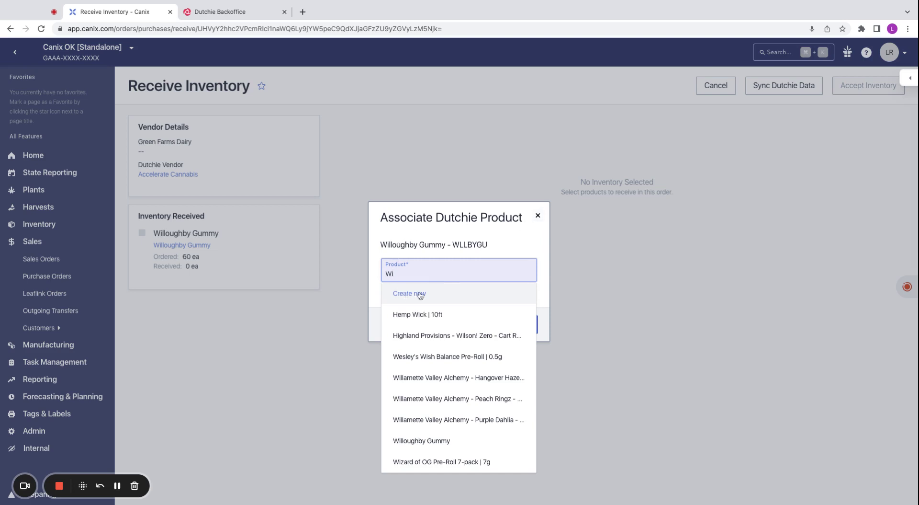
pyautogui.click(444, 294)
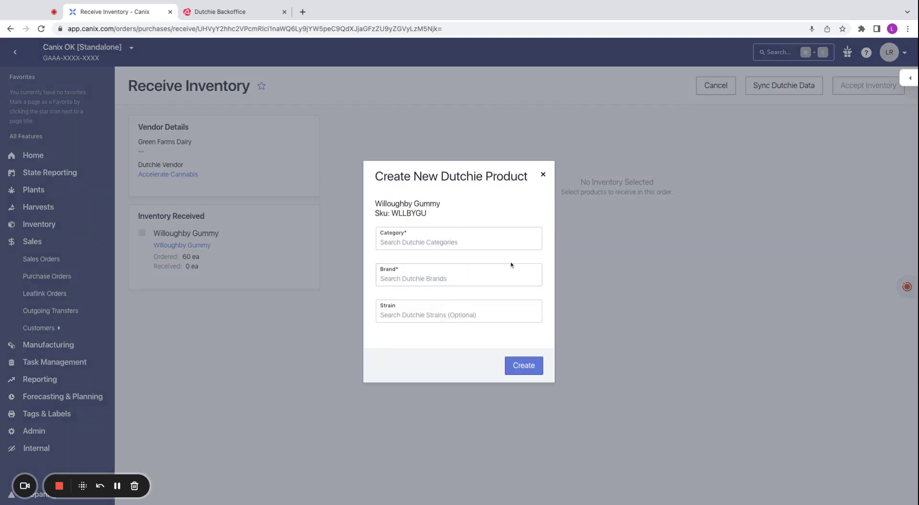
pyautogui.click(543, 174)
pyautogui.click(538, 215)
# Search the Dutchie vendors for "We" in the Green Farms Dairy association and close it without saving
pyautogui.click(191, 175)
pyautogui.click(449, 275)
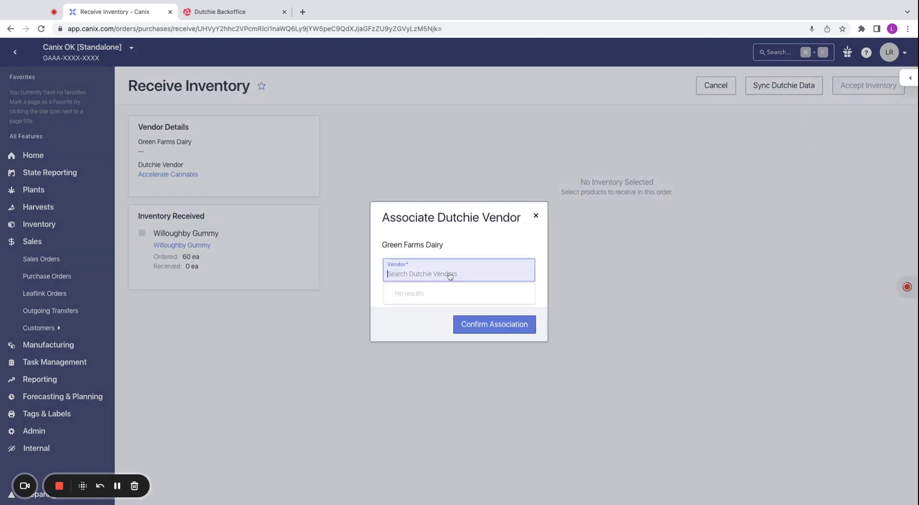
pyautogui.write('We')
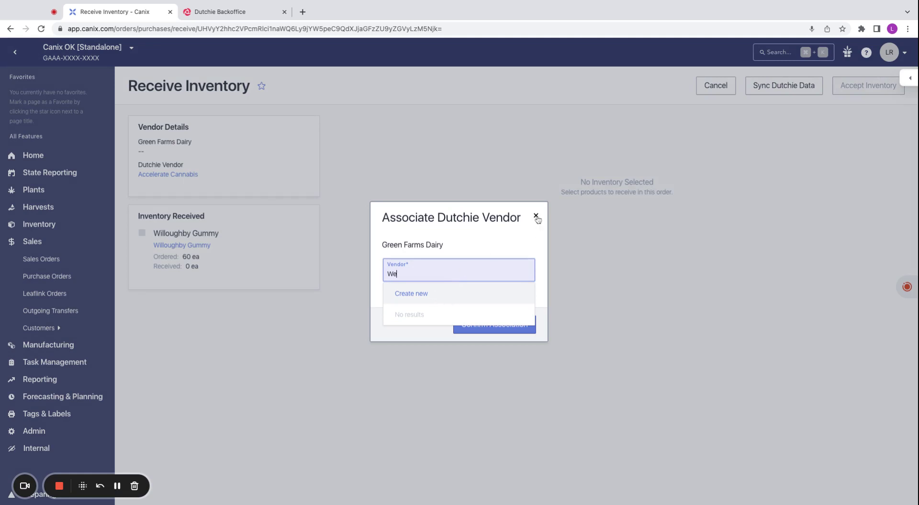
pyautogui.click(537, 217)
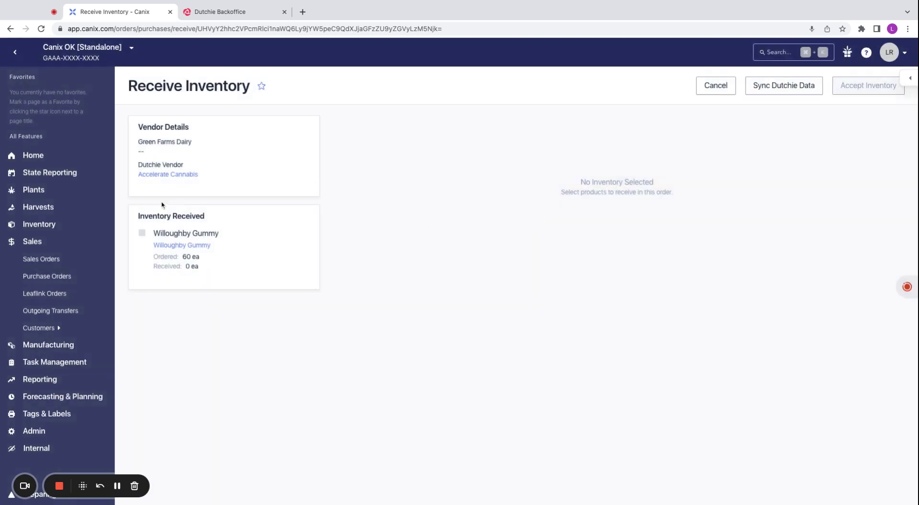
pyautogui.click(142, 233)
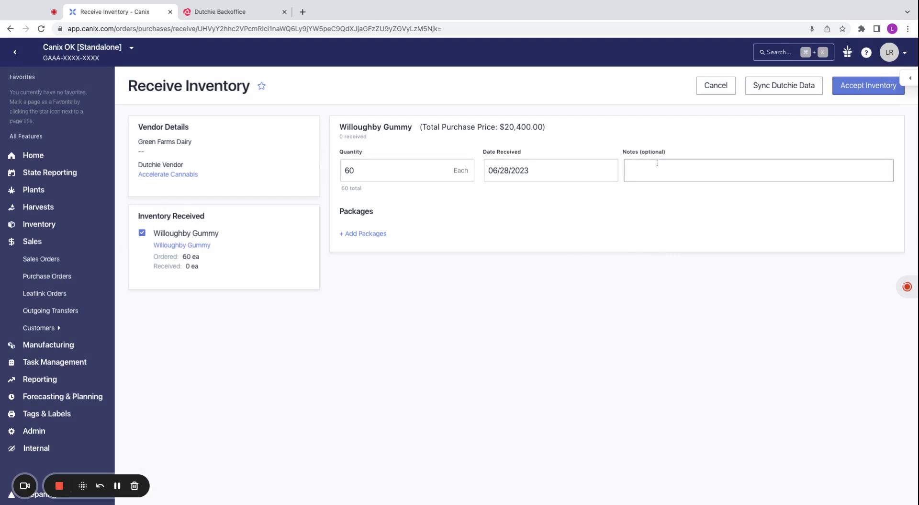
pyautogui.click(368, 238)
pyautogui.scroll(-3, 734, 321)
pyautogui.click(698, 354)
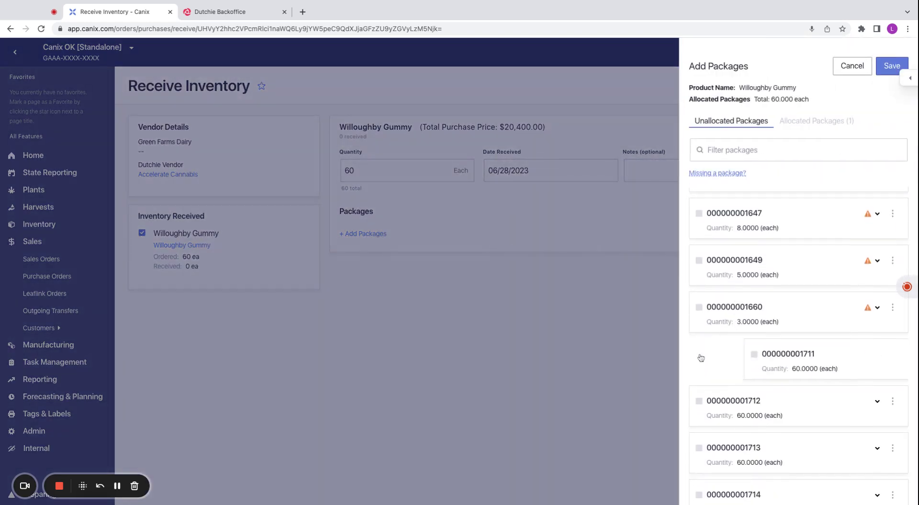
pyautogui.click(890, 72)
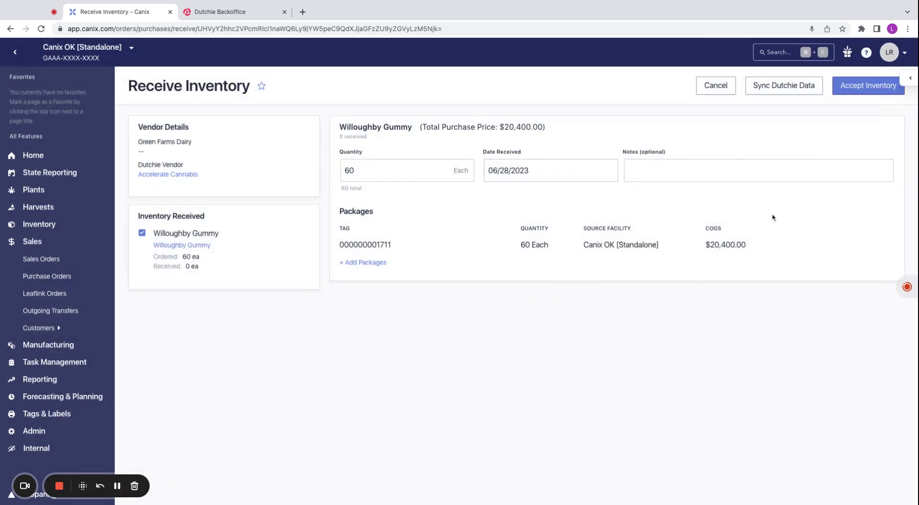
pyautogui.click(862, 88)
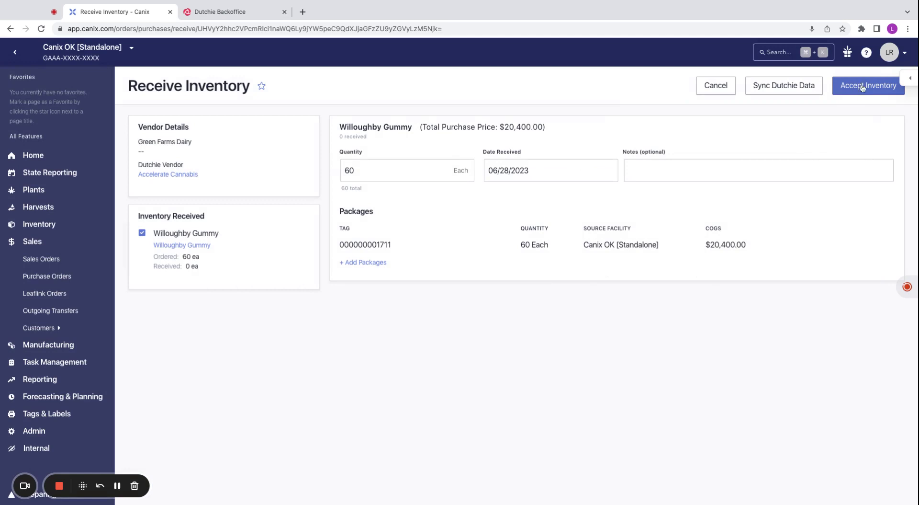
pyautogui.click(862, 87)
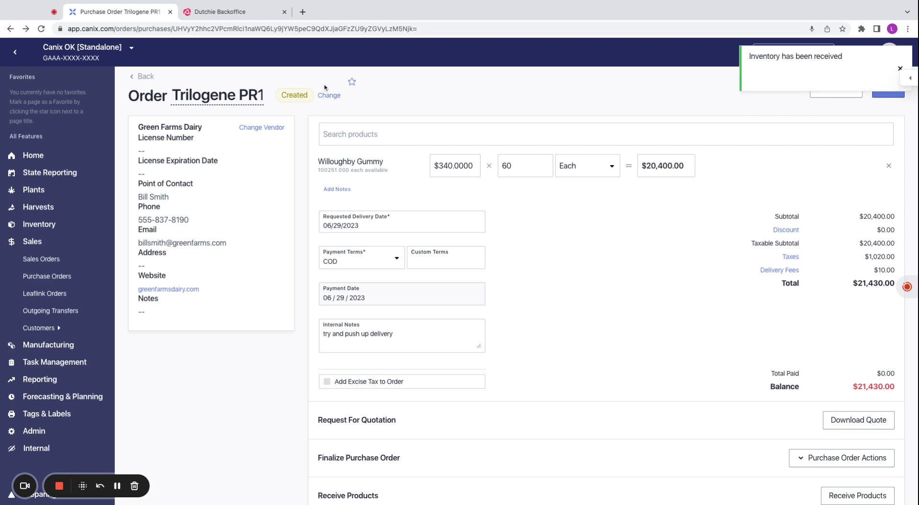
pyautogui.hotkey('ctrl', 'Tab')
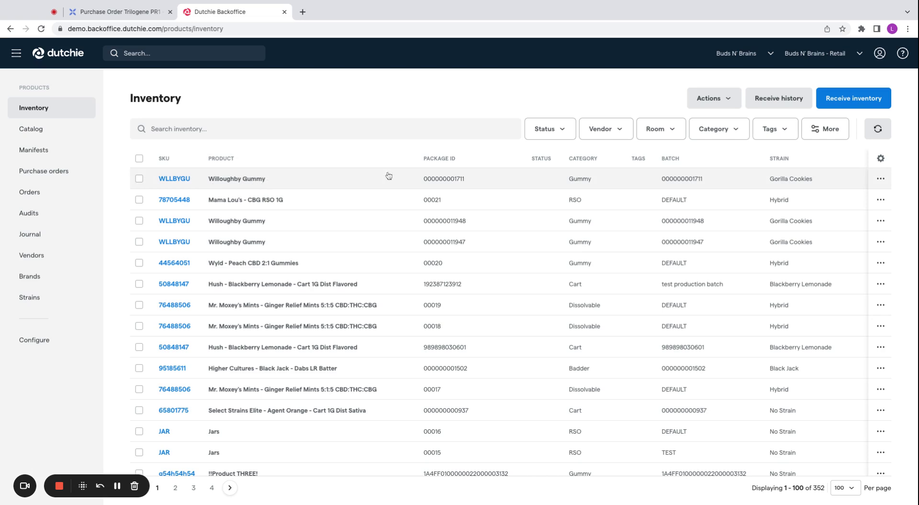
pyautogui.hscroll(1, 613, 175)
pyautogui.hscroll(6, 614, 176)
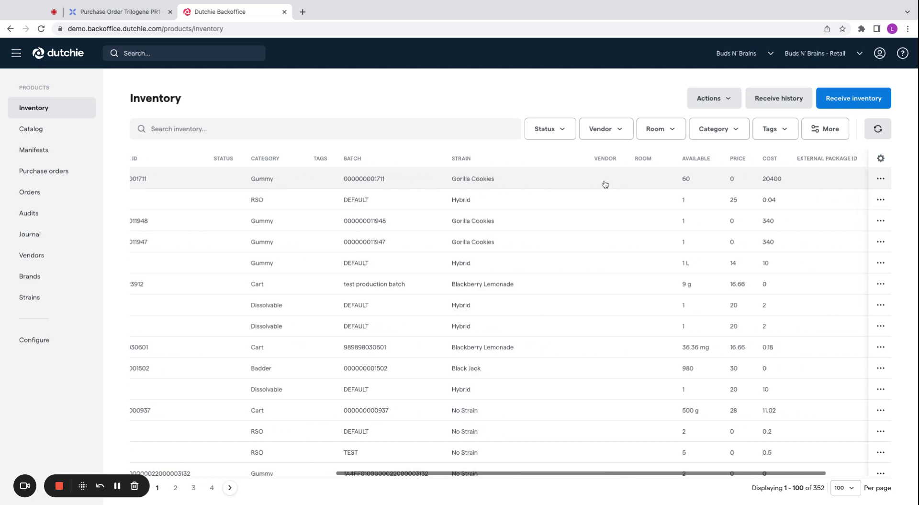
pyautogui.hscroll(1, 606, 184)
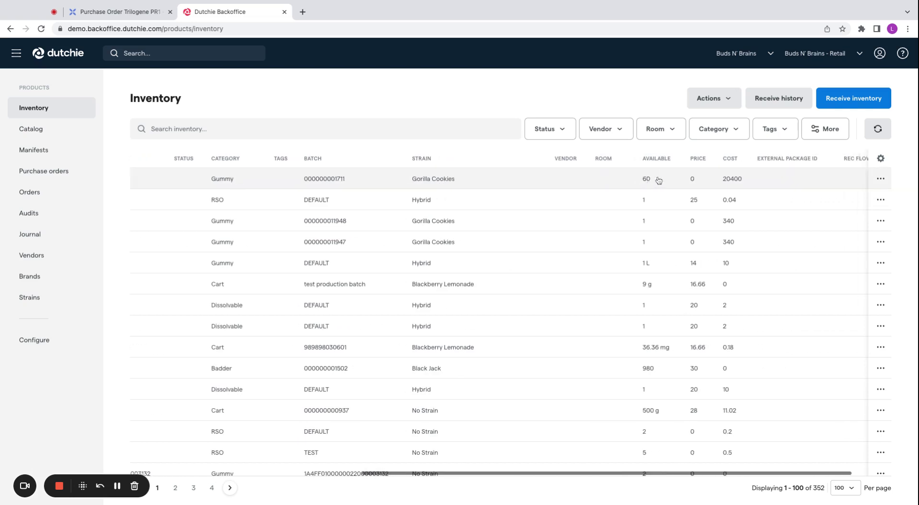
pyautogui.hscroll(1, 658, 180)
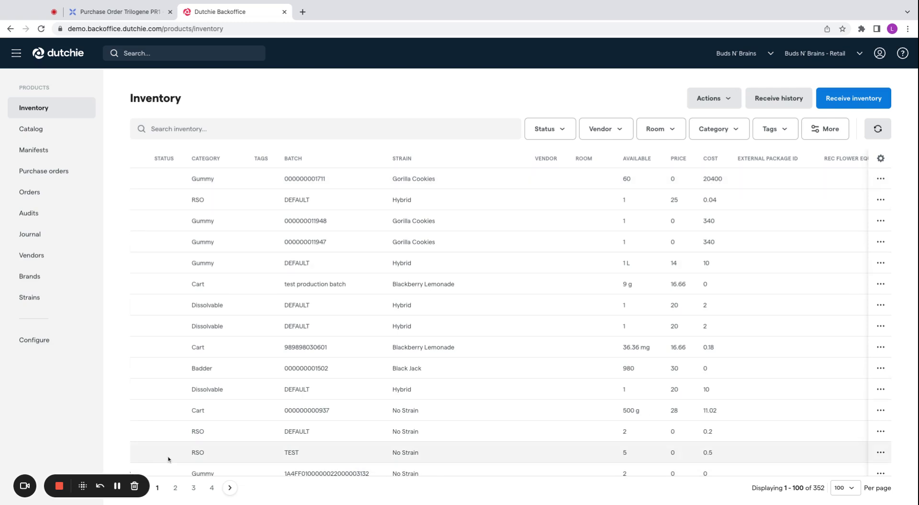
# Switch back to Canix, filter the active facility items by "willough" and open the Willoughby Gummy item
pyautogui.hotkey('ctrl', 'shift', 'Tab')
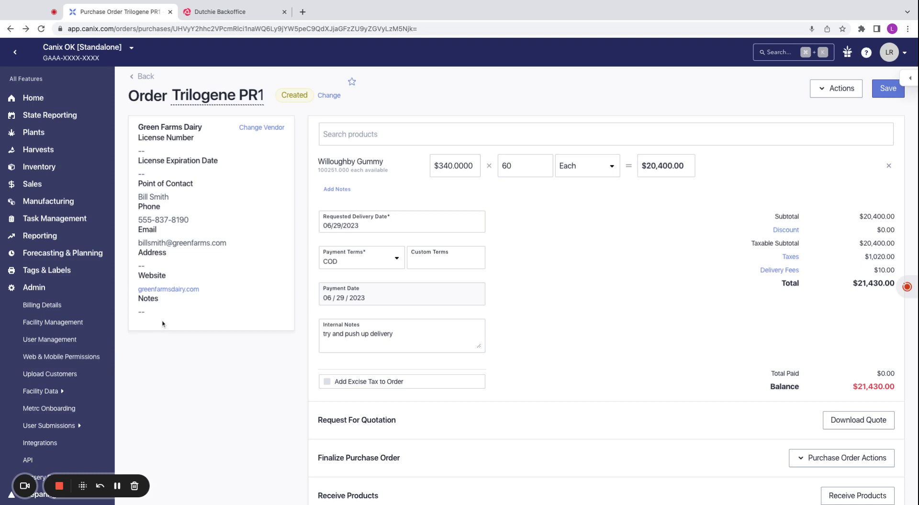
pyautogui.moveTo(98, 391)
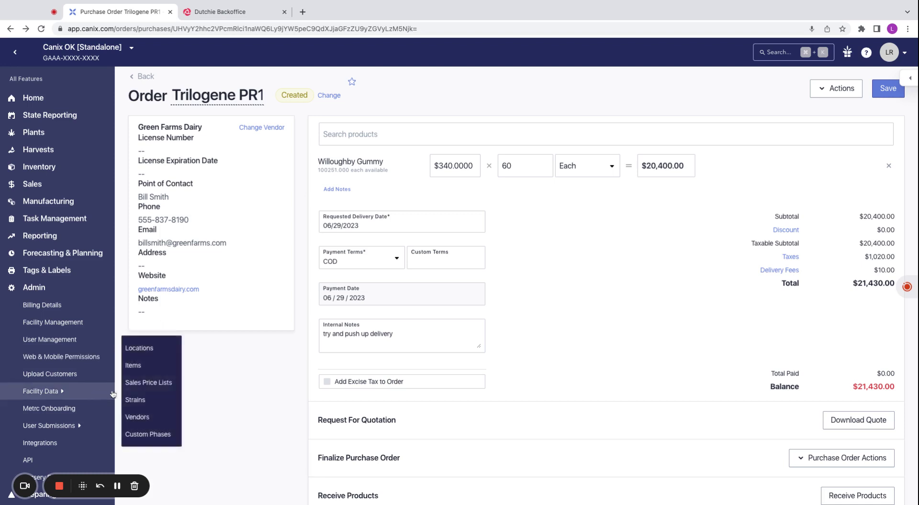
pyautogui.click(139, 372)
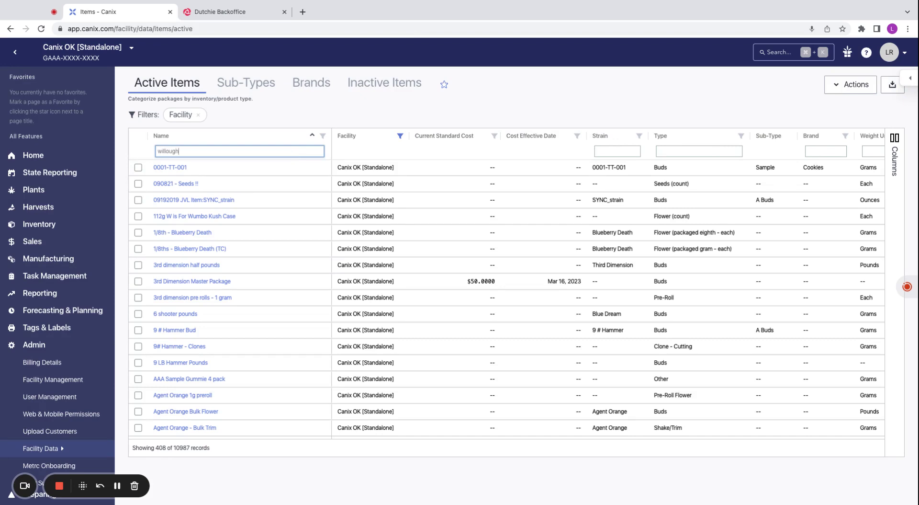
pyautogui.click(194, 168)
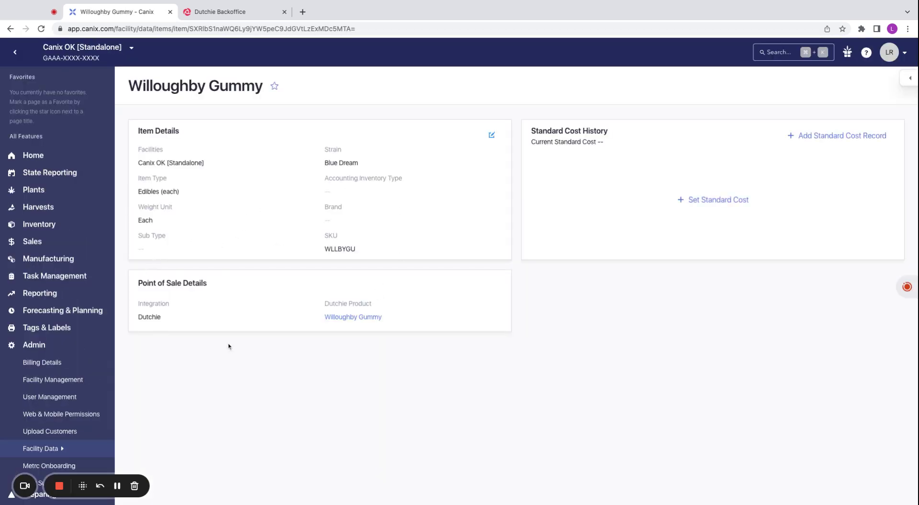
# Examine the Point of Sale details of Willoughby Gummy, open its Dutchie product association and close it without saving
pyautogui.moveTo(145, 302); pyautogui.dragTo(167, 321)
pyautogui.click(148, 300)
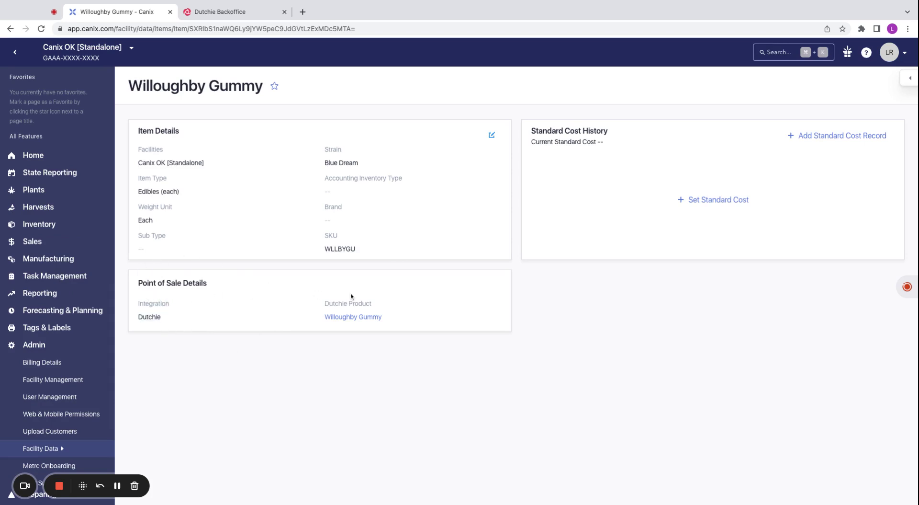
pyautogui.click(345, 317)
pyautogui.click(452, 279)
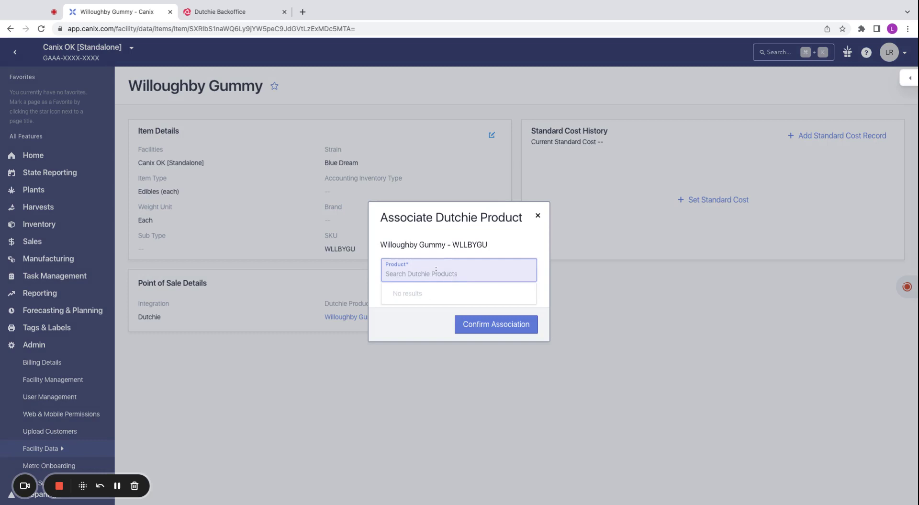
pyautogui.click(537, 215)
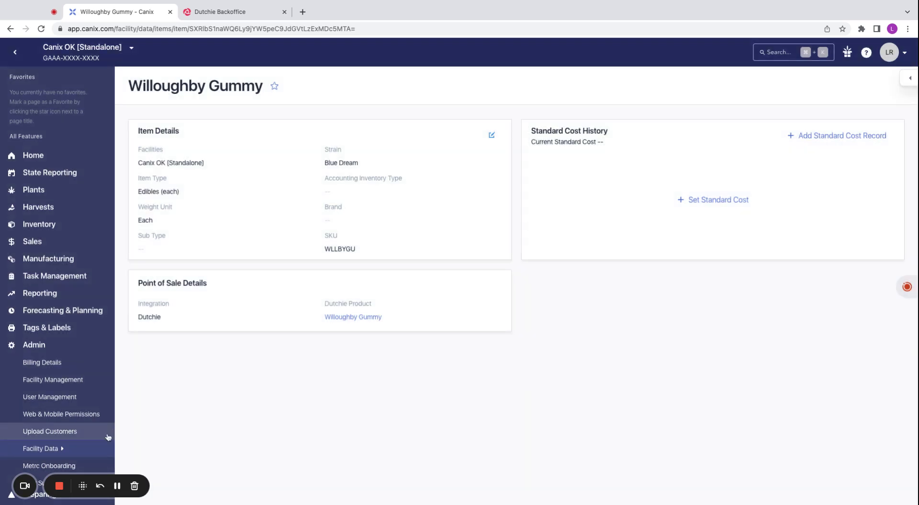
# Open the vendor Bulk Apothecary from the facility's vendor data and inspect its Dutchie Vendor configuration
pyautogui.scroll(-2, 74, 452)
pyautogui.click(75, 398)
pyautogui.click(138, 423)
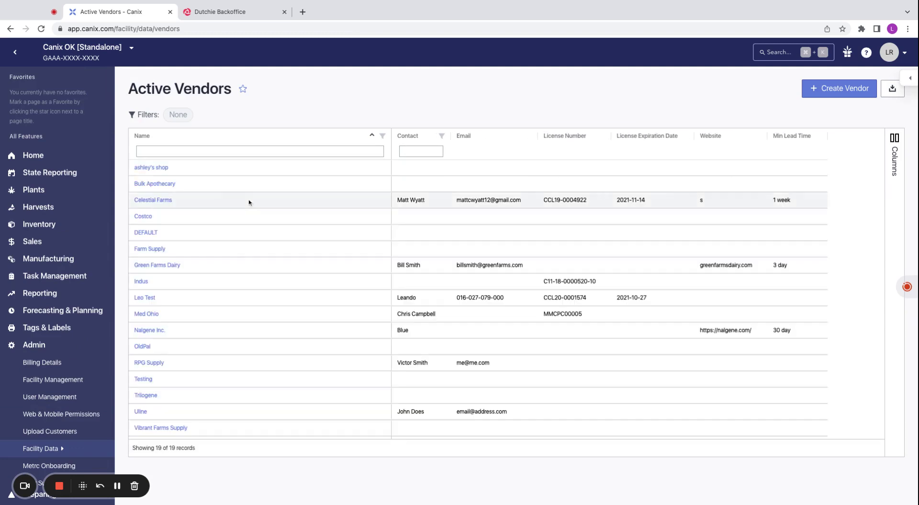
pyautogui.click(171, 184)
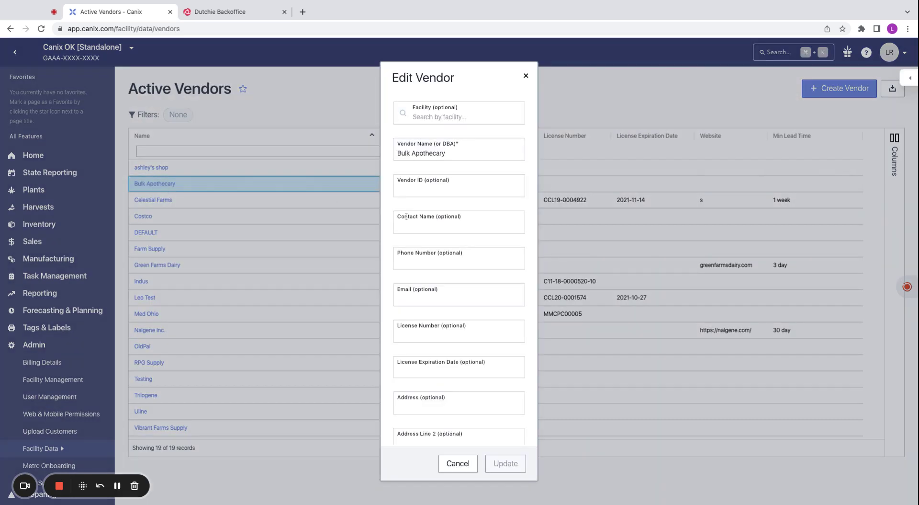
pyautogui.scroll(-2, 426, 326)
pyautogui.scroll(-5, 426, 326)
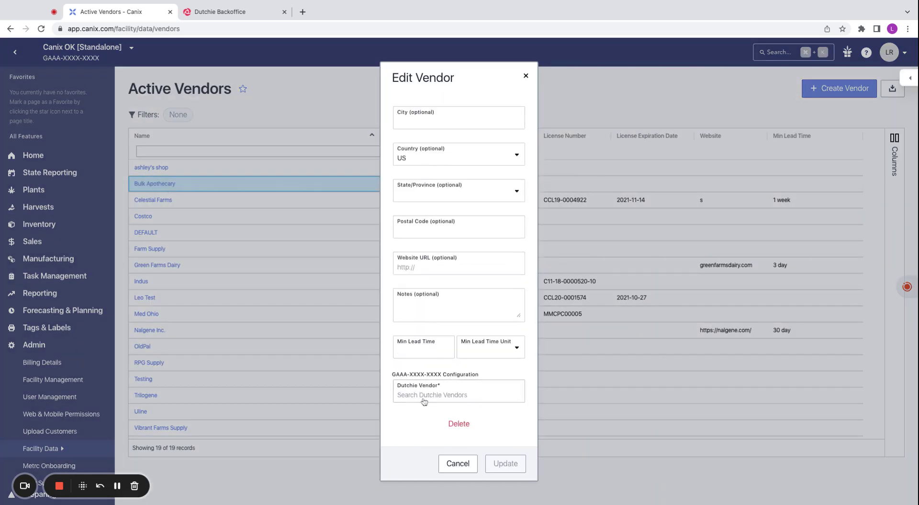
pyautogui.click(430, 391)
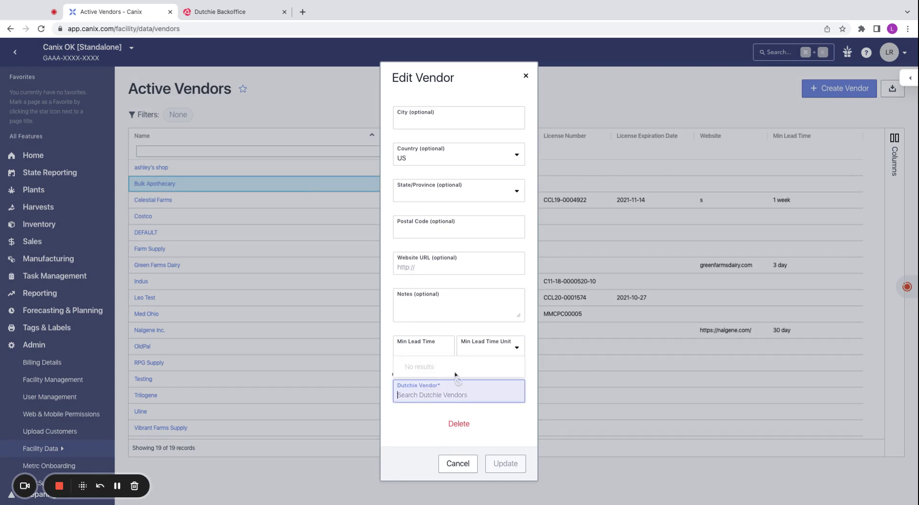
pyautogui.click(411, 426)
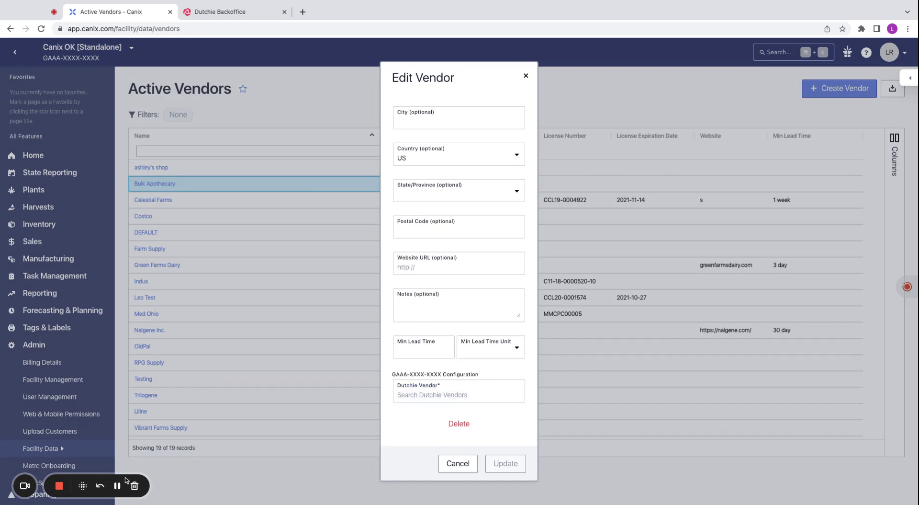
pyautogui.click(117, 486)
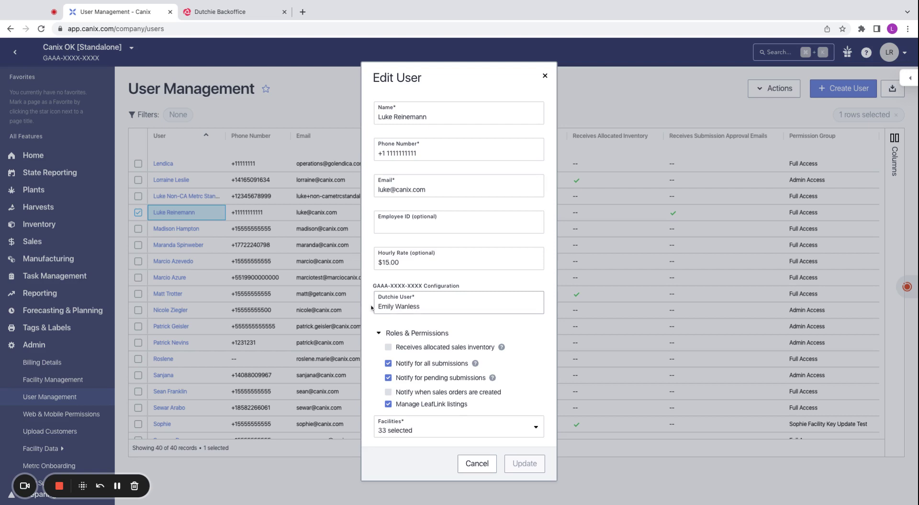
# Inspect the Dutchie User association in the open user record and close the record without saving
pyautogui.click(423, 308)
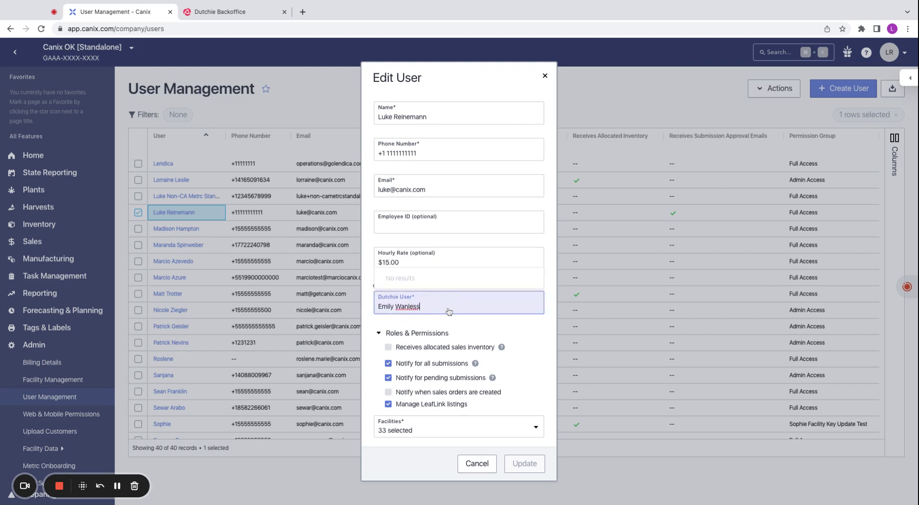
pyautogui.click(434, 313)
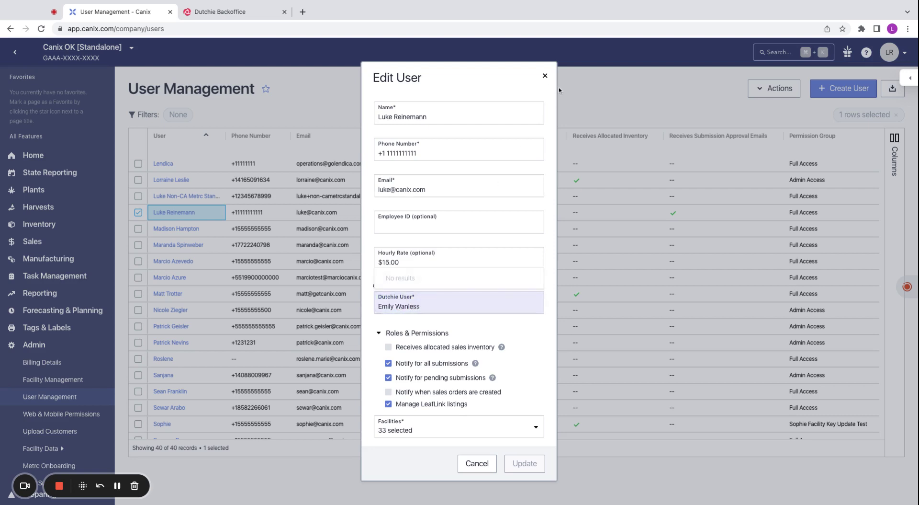
pyautogui.click(545, 76)
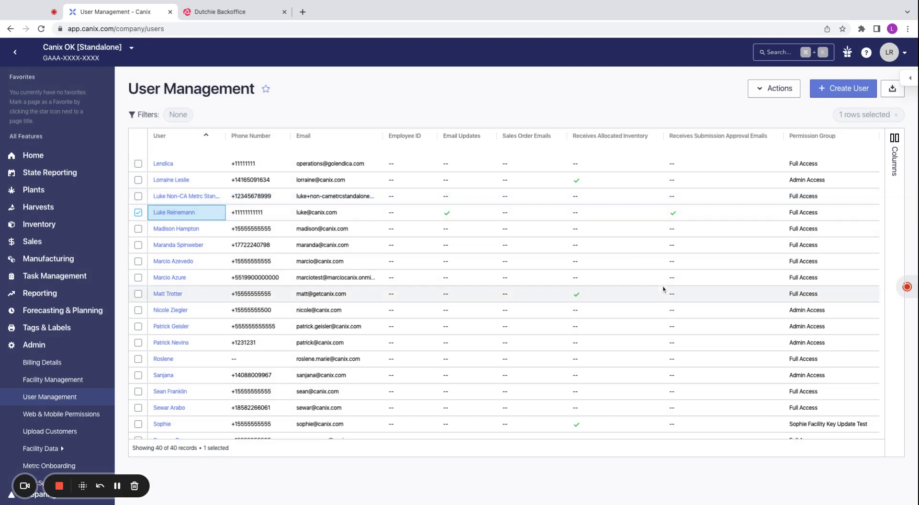
pyautogui.click(116, 485)
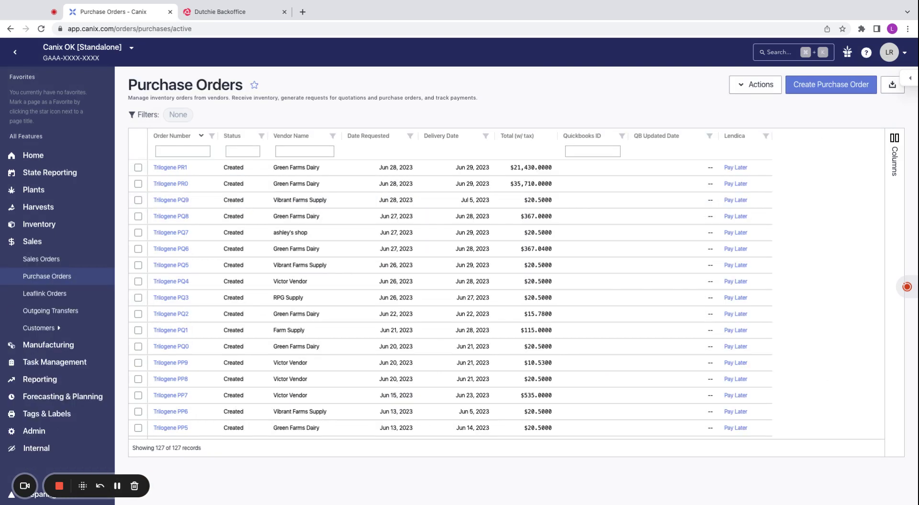